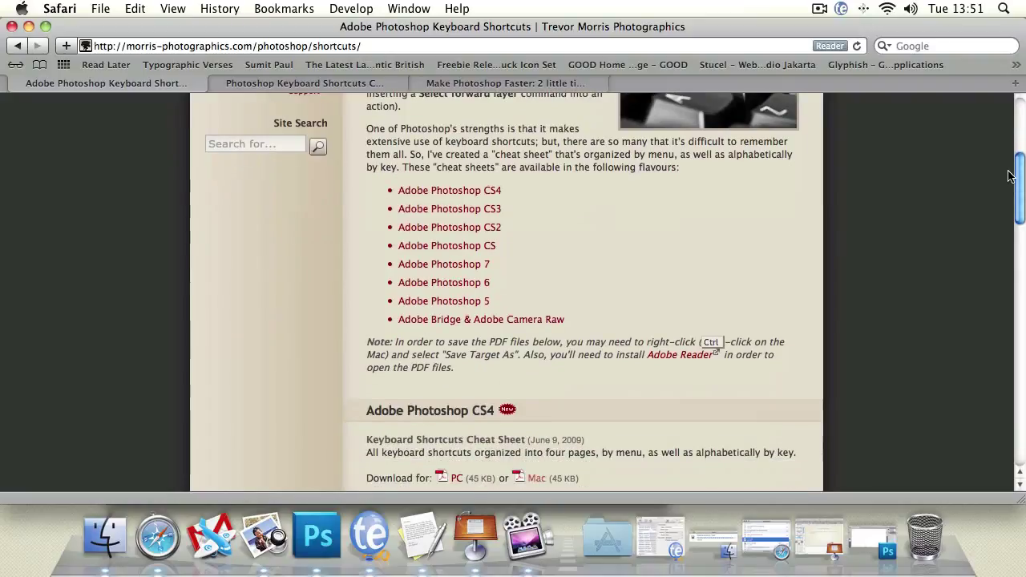
# Look through the Photoshop keyboard shortcut cheat sheet downloads for each version, ending at the Adobe Photoshop CS4 section
pyautogui.scroll(-20, 1001, 235)
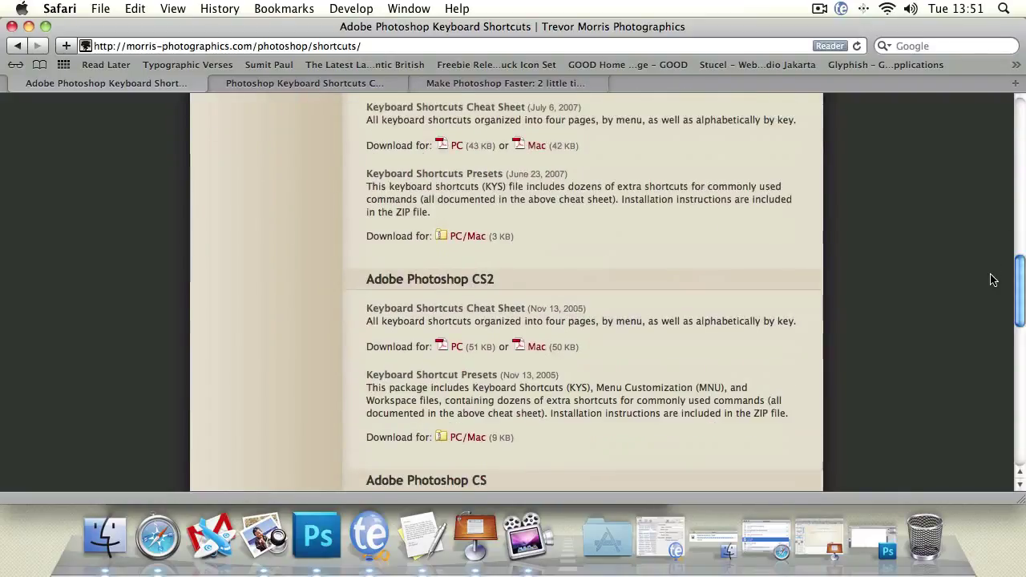
pyautogui.scroll(-10, 983, 362)
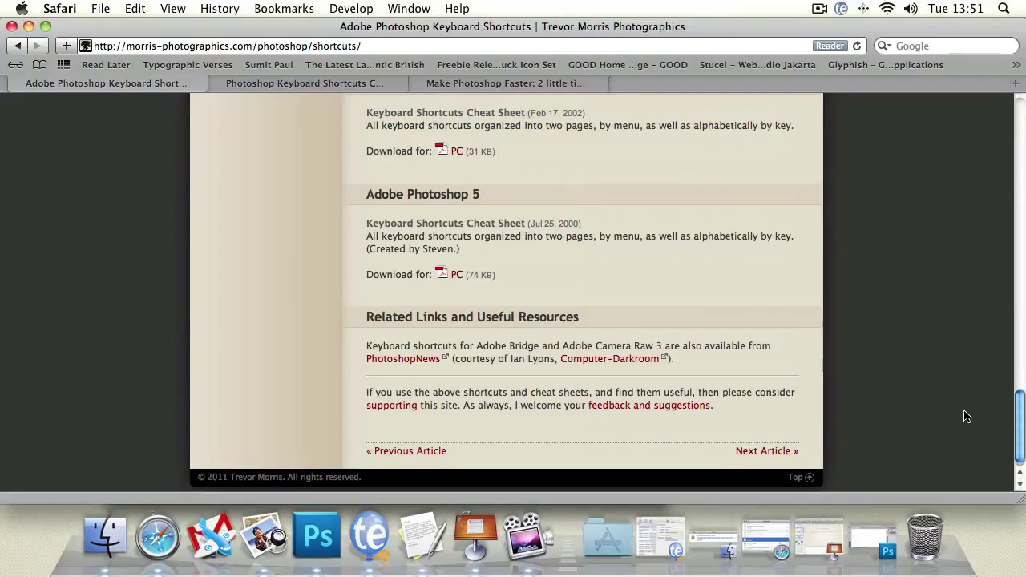
pyautogui.scroll(5, 967, 416)
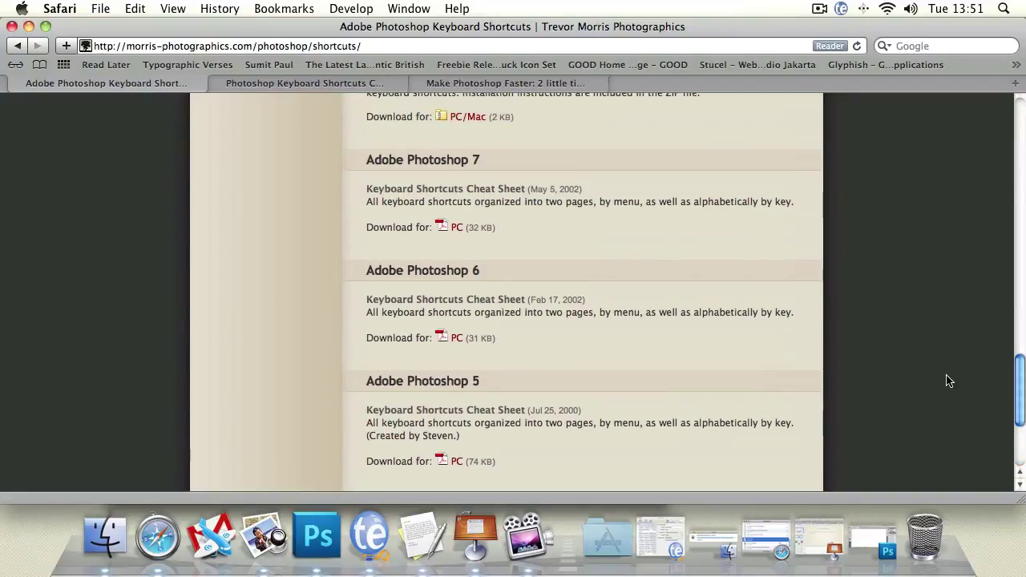
pyautogui.scroll(3, 949, 381)
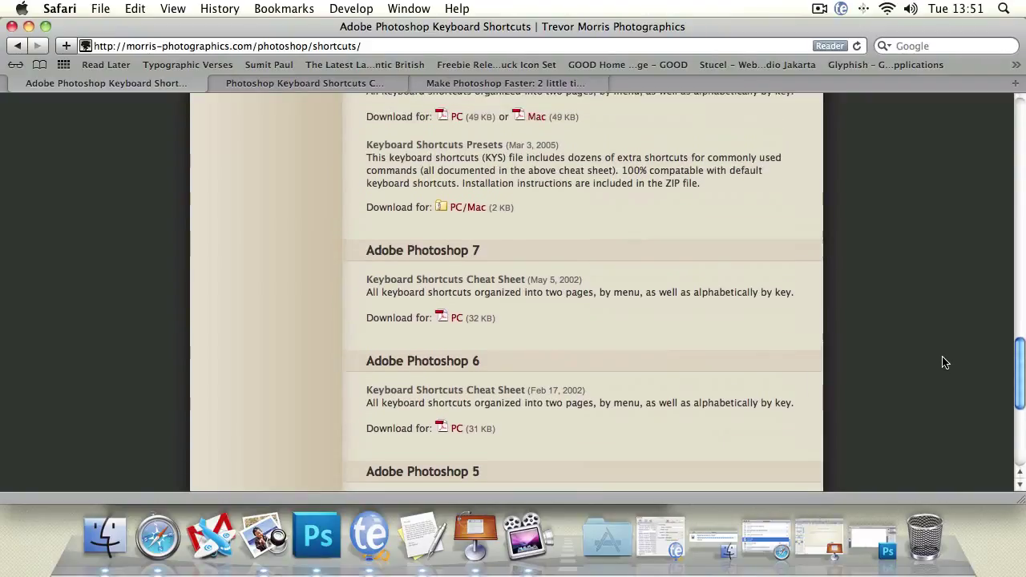
pyautogui.scroll(3, 943, 356)
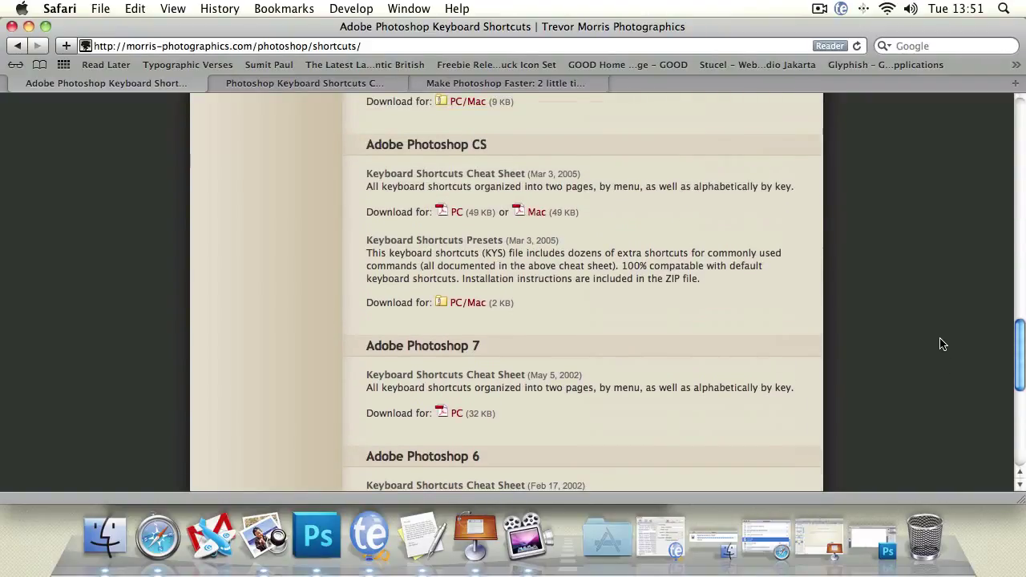
pyautogui.scroll(10, 940, 336)
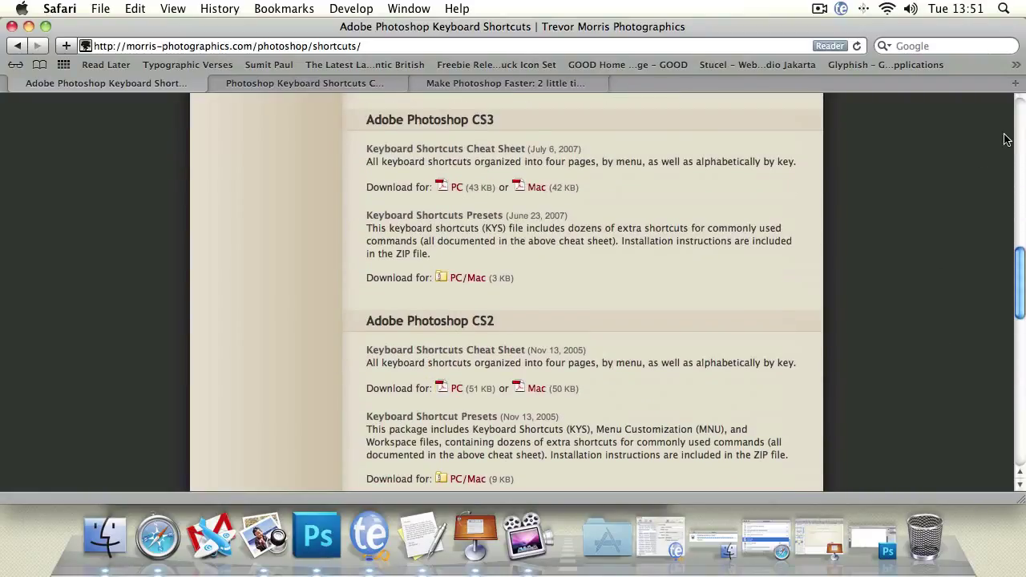
pyautogui.scroll(15, 1007, 140)
pyautogui.scroll(-8, 1007, 140)
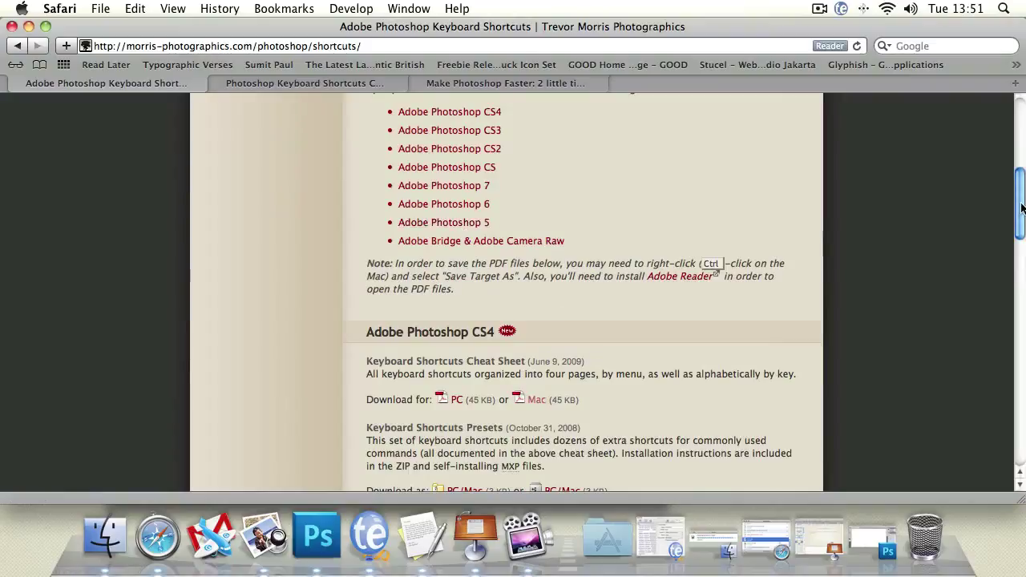
pyautogui.moveTo(1021, 201); pyautogui.dragTo(1021, 228)
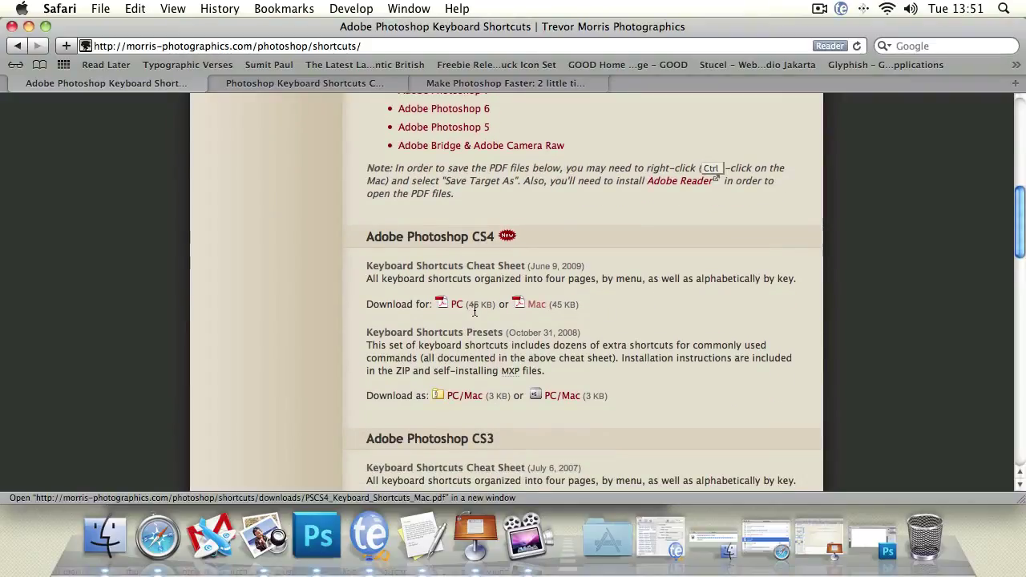
# Open the Mac PDF of the Photoshop CS4 keyboard shortcuts cheat sheet and look through all its pages
pyautogui.click(532, 307)
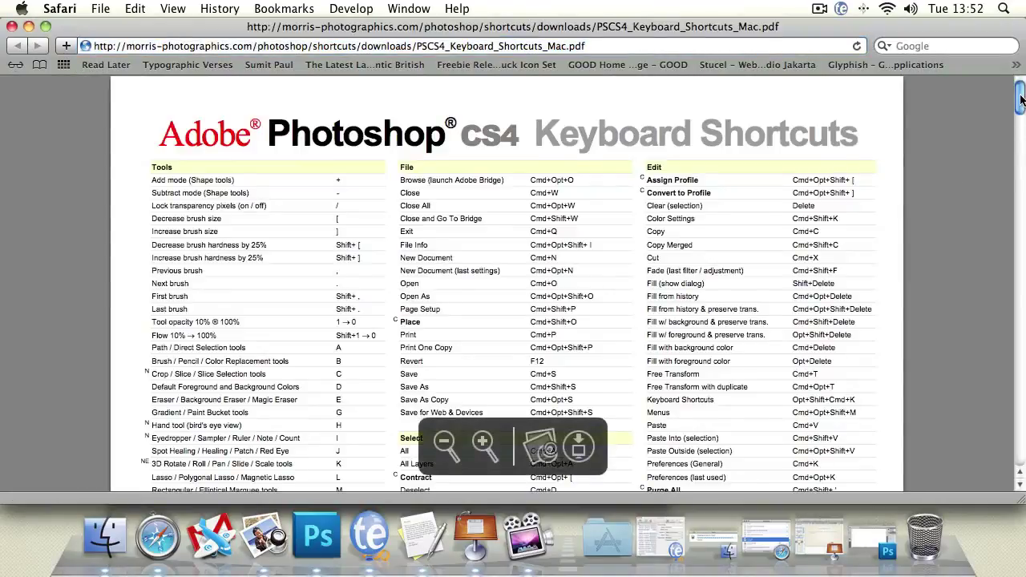
pyautogui.moveTo(1020, 99); pyautogui.dragTo(901, 80)
pyautogui.scroll(-20, 869, 242)
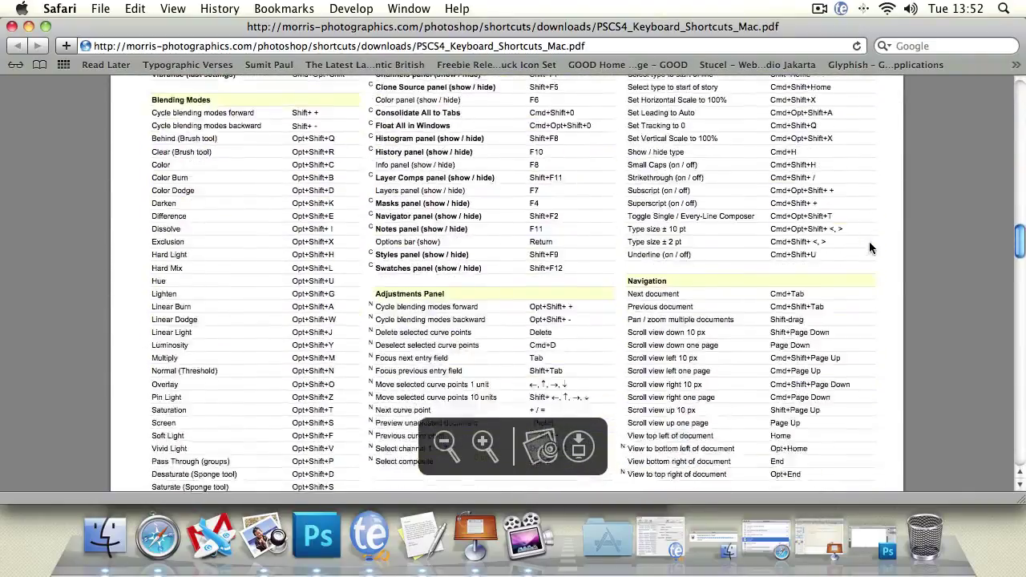
pyautogui.scroll(-20, 869, 242)
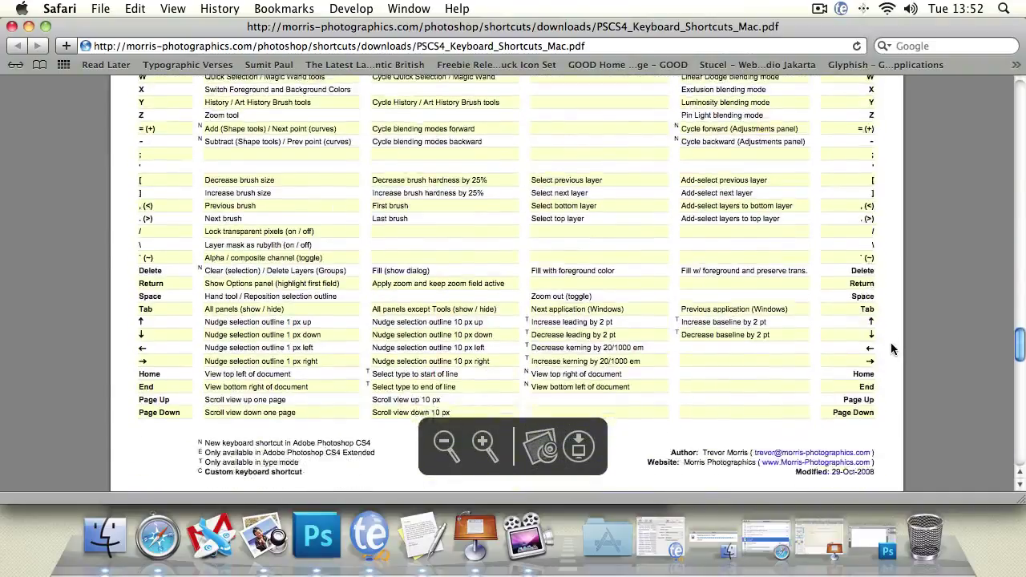
pyautogui.press('Home')
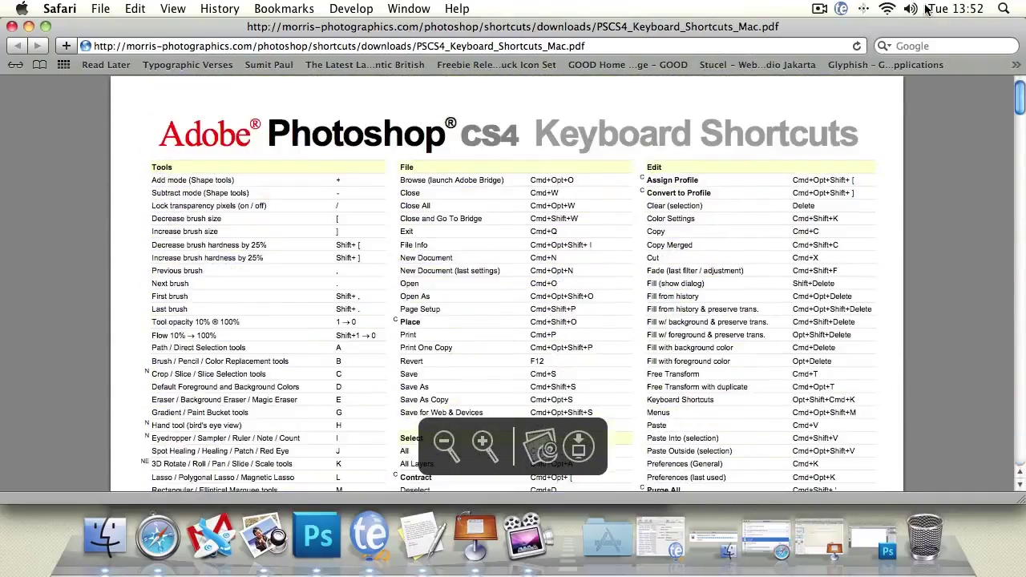
# Close the PDF and open the full-size Photoshop keyboard shortcuts image from the Smashing Magazine article
pyautogui.click(12, 28)
pyautogui.click(290, 84)
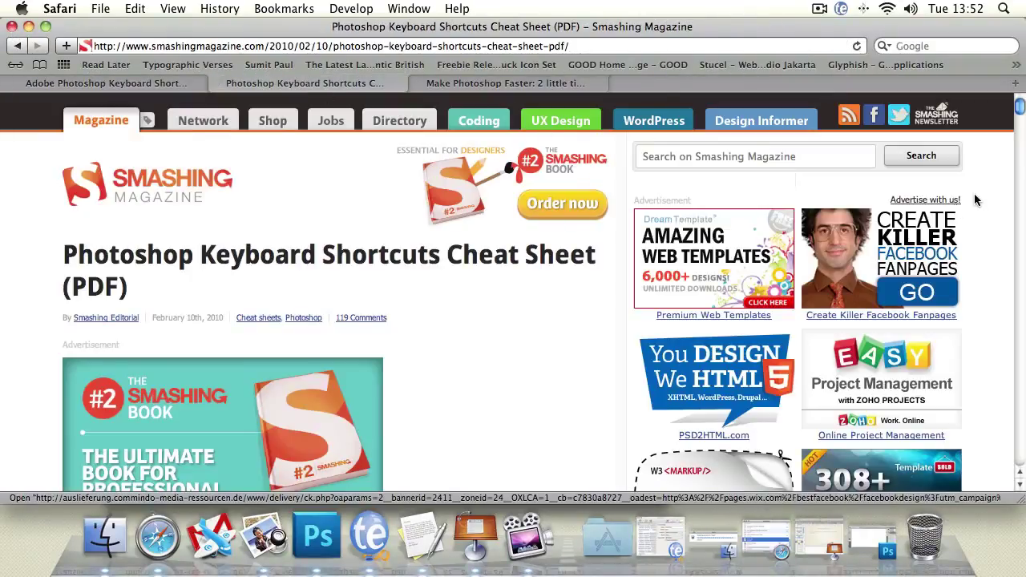
pyautogui.moveTo(1018, 107); pyautogui.dragTo(1001, 143)
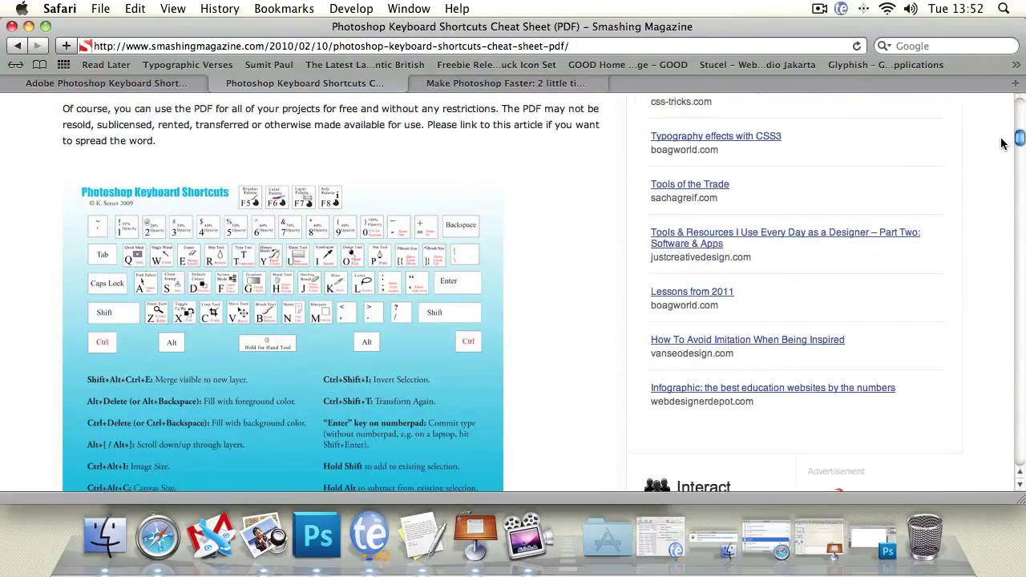
pyautogui.click(234, 265)
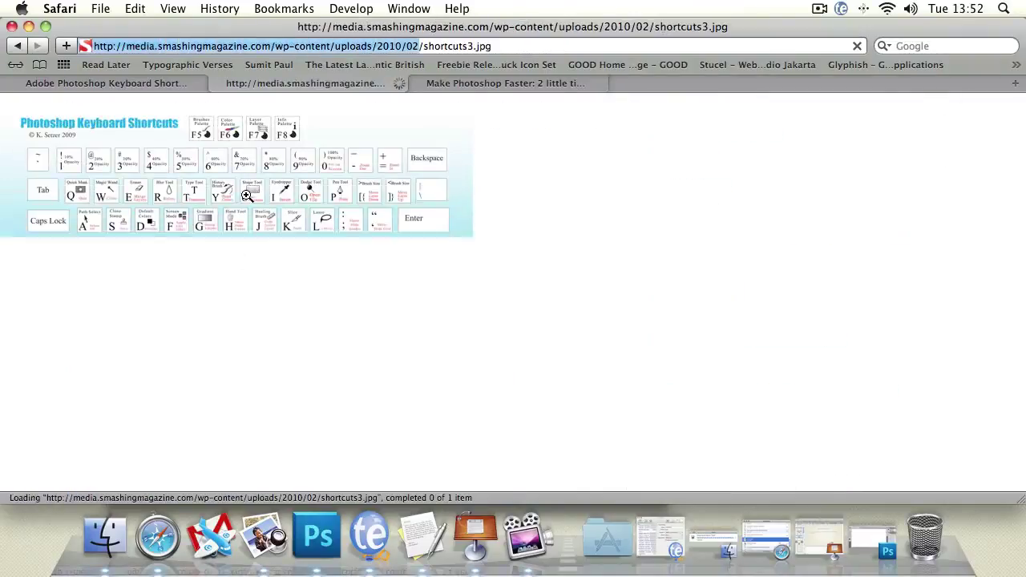
# Enlarge the keyboard shortcuts image and examine the tool and command assignments across the keyboard rows
pyautogui.click(258, 183)
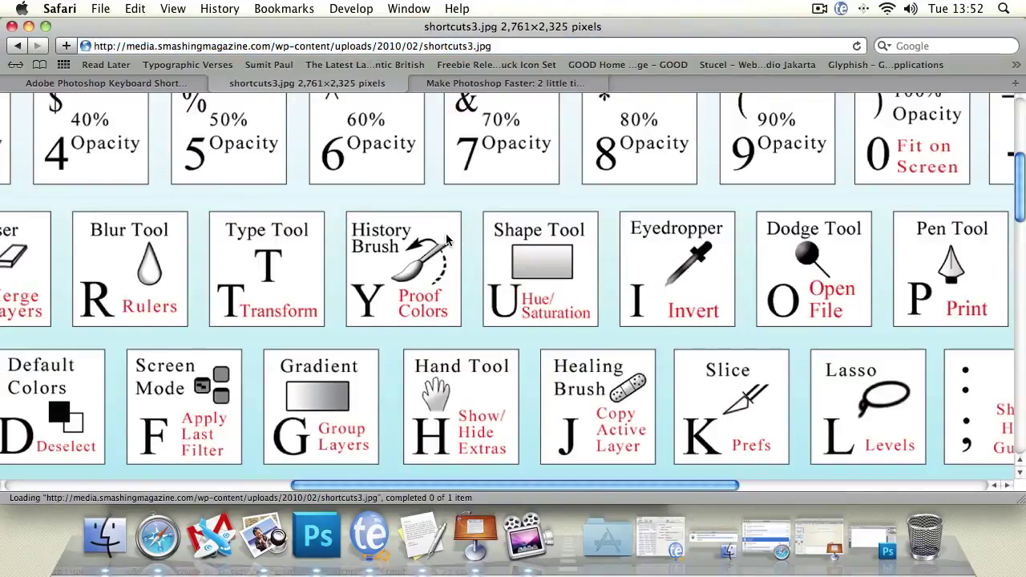
pyautogui.click(429, 236)
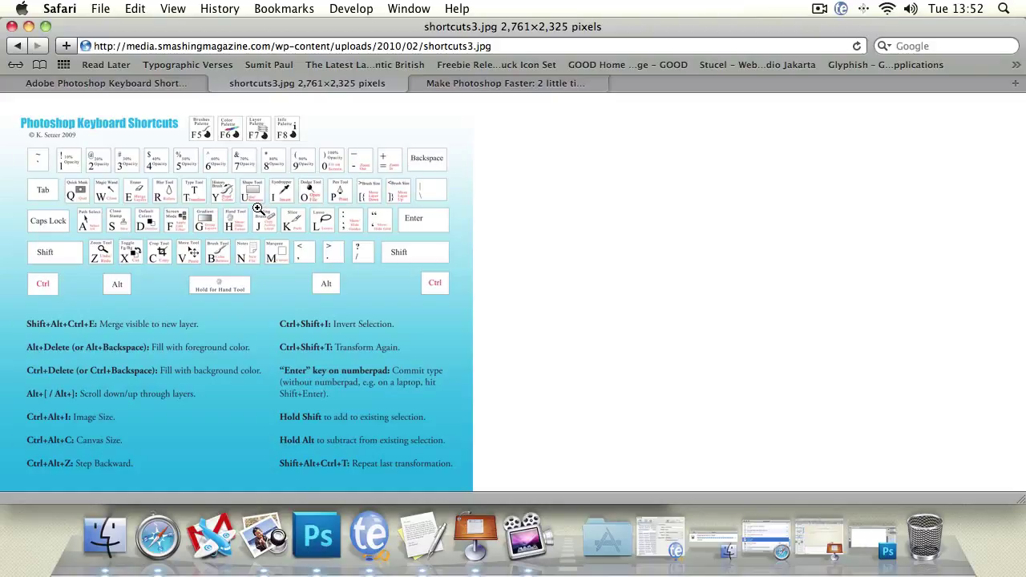
pyautogui.click(307, 215)
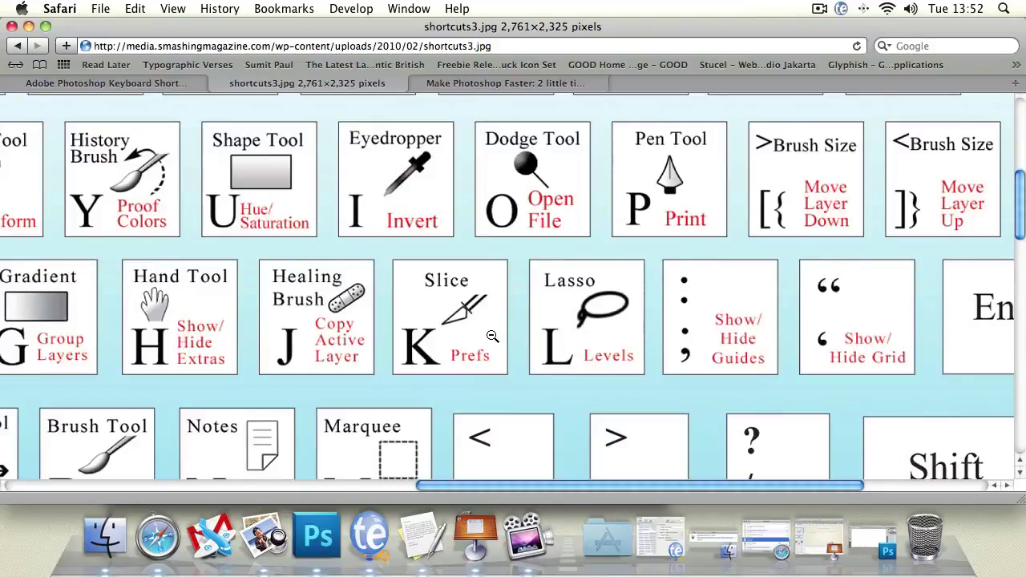
pyautogui.moveTo(542, 484)
pyautogui.mouseDown()
pyautogui.moveTo(445, 507)
pyautogui.moveTo(292, 502)
pyautogui.moveTo(183, 483)
pyautogui.mouseUp()
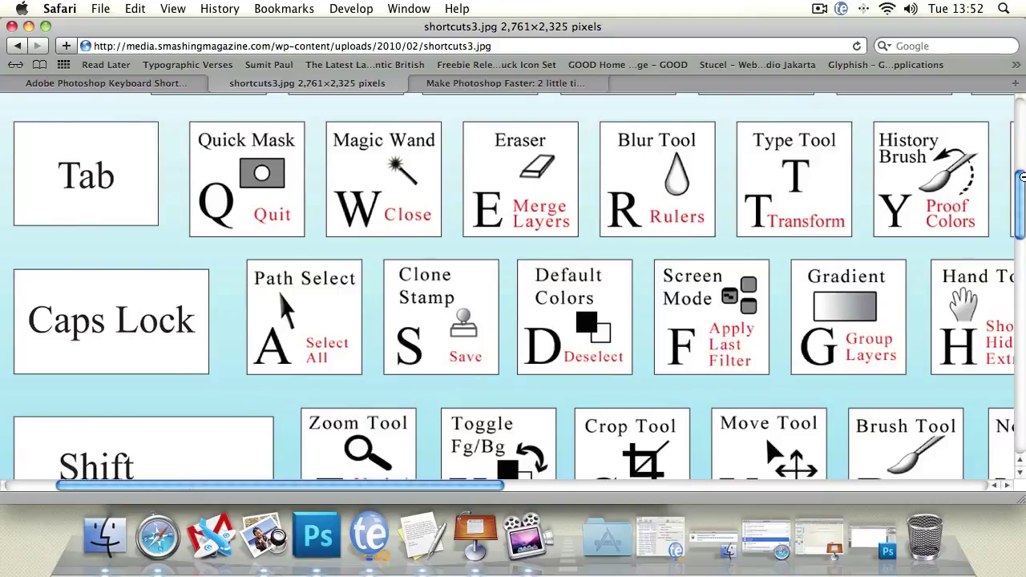
pyautogui.moveTo(1017, 176); pyautogui.dragTo(992, 204)
pyautogui.scroll(4, 401, 291)
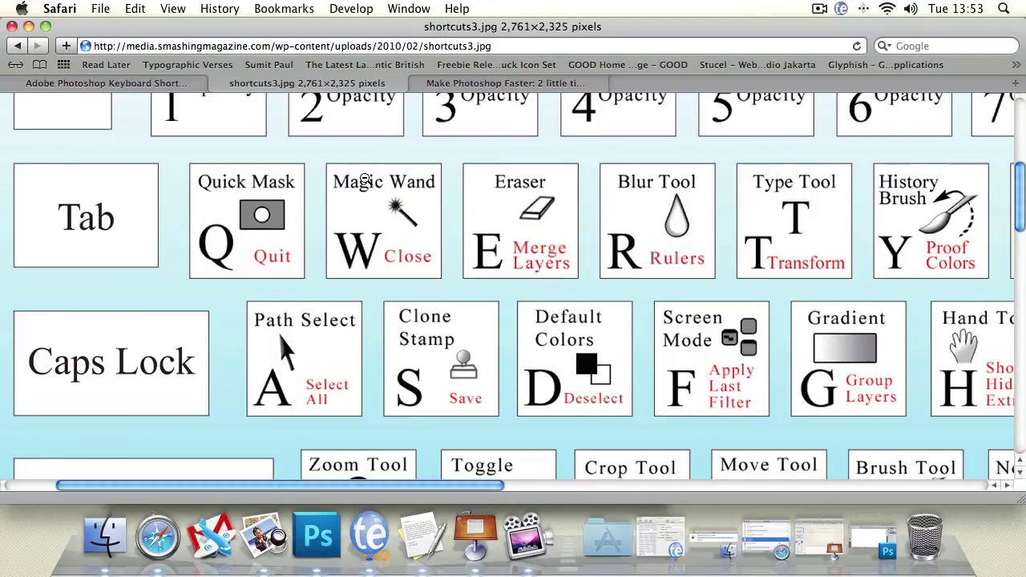
# Switch to the Make Photoshop Faster page and examine its two preference tips
pyautogui.click(444, 86)
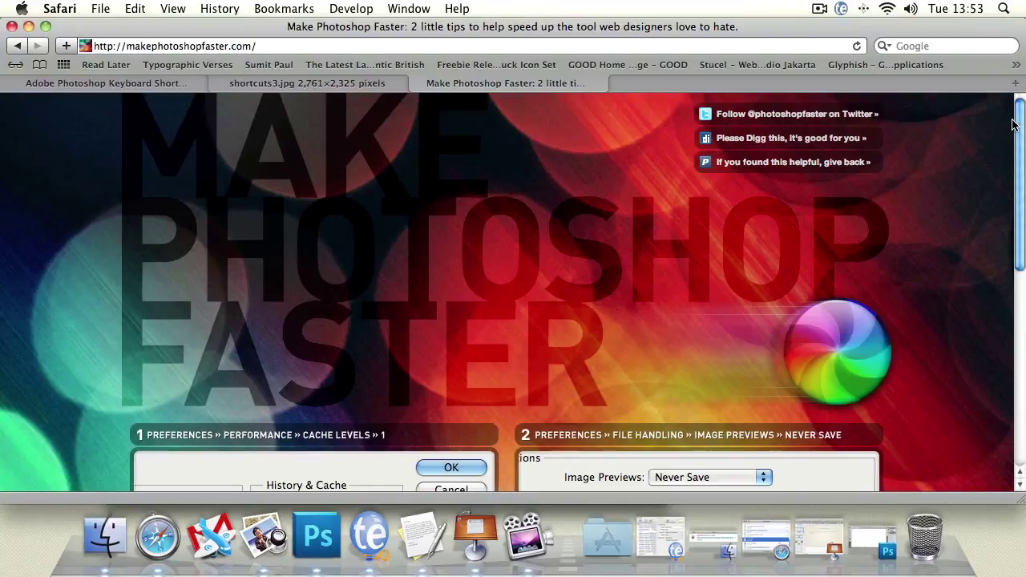
pyautogui.moveTo(1018, 126); pyautogui.dragTo(1000, 219)
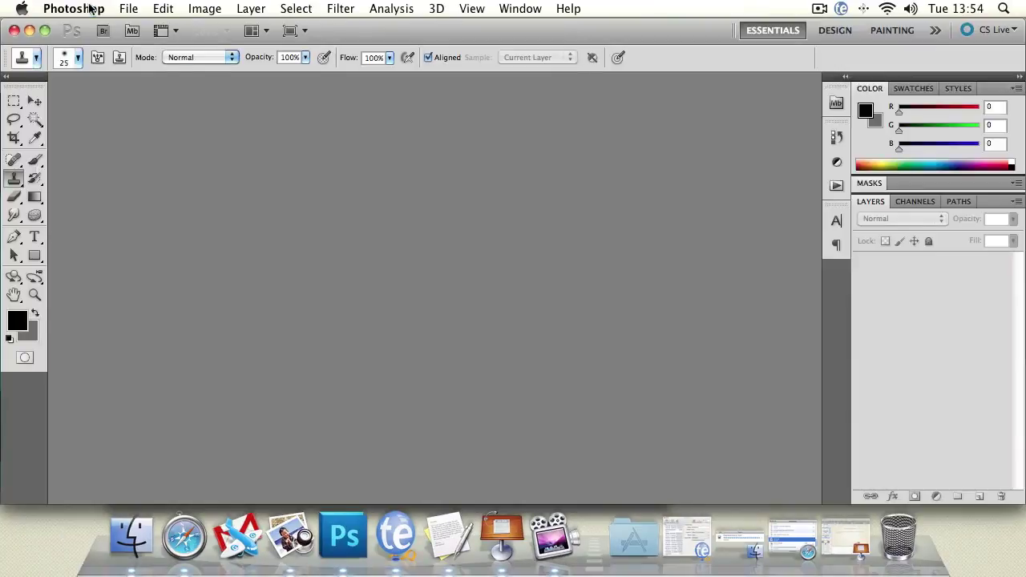
# Open the Performance preferences in Photoshop
pyautogui.click(91, 8)
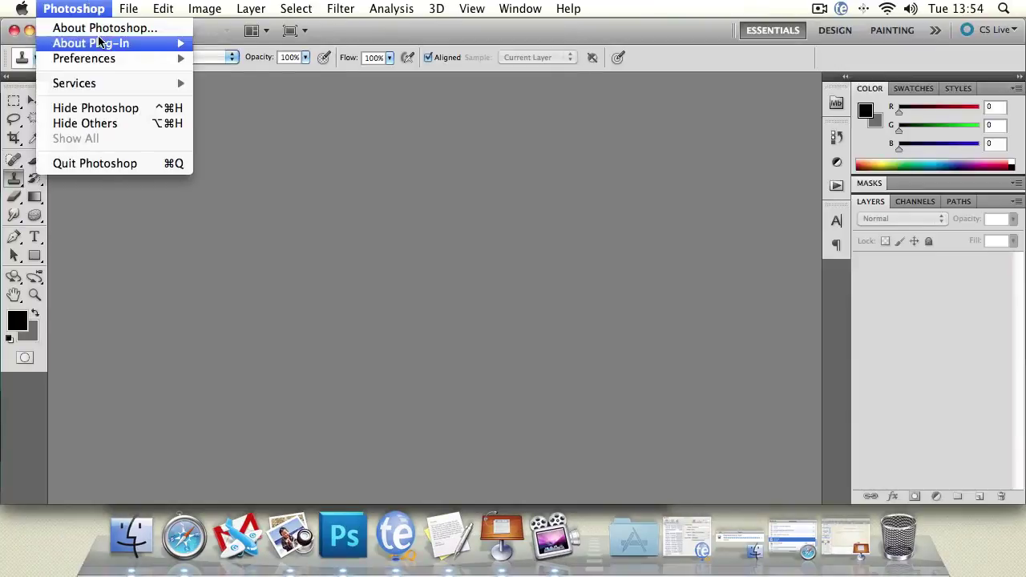
pyautogui.moveTo(93, 66)
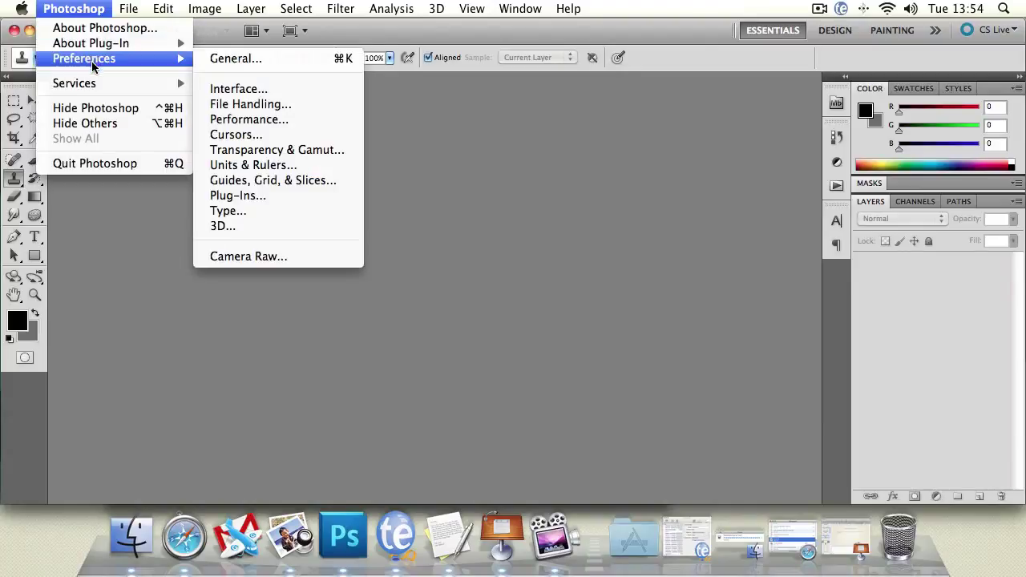
pyautogui.moveTo(120, 7)
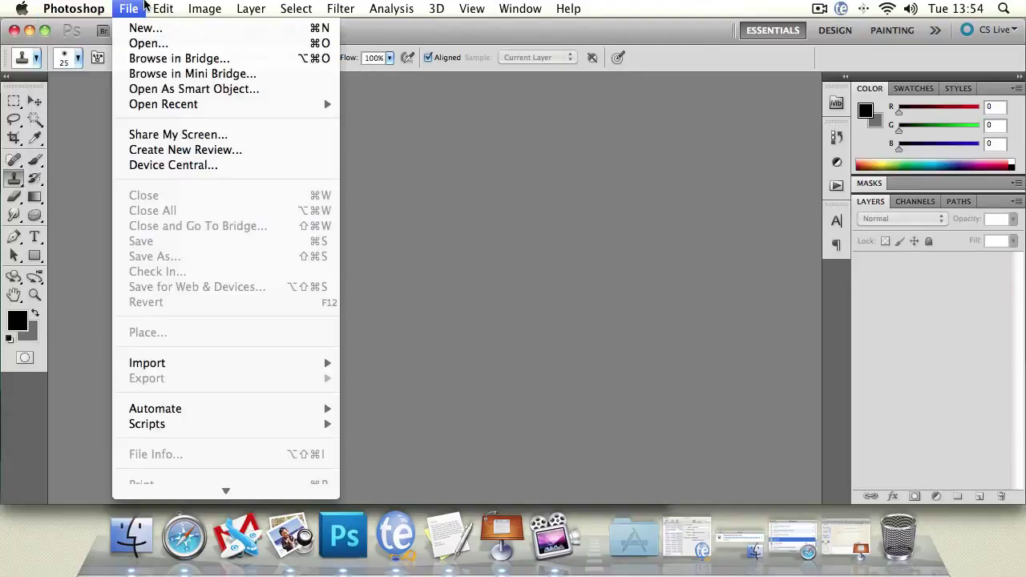
pyautogui.moveTo(85, 9)
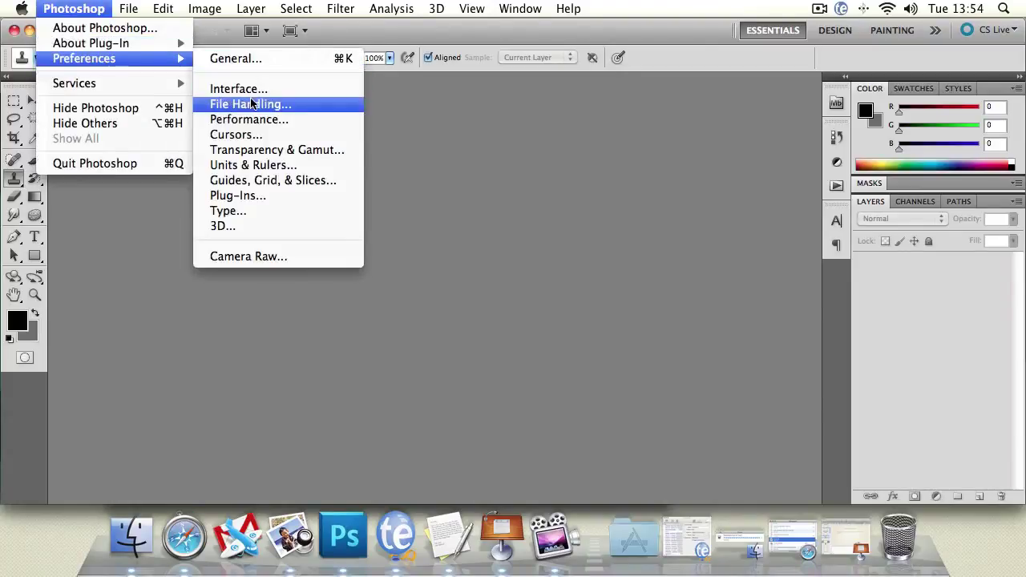
pyautogui.click(249, 119)
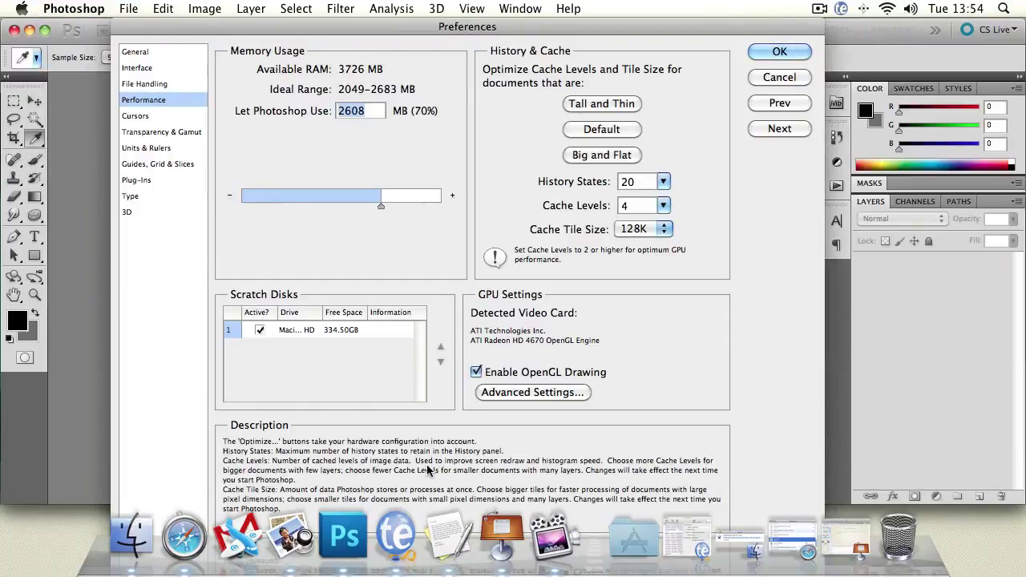
# Switch back to Safari and check the recommended Performance and File Handling settings on the Make Photoshop Faster page
pyautogui.click(184, 536)
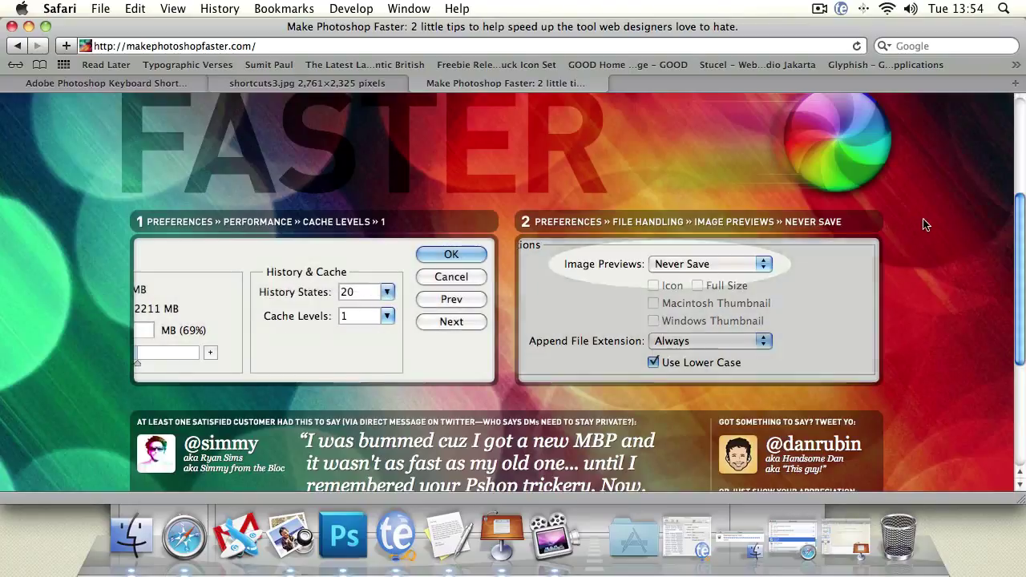
pyautogui.scroll(-3, 1010, 286)
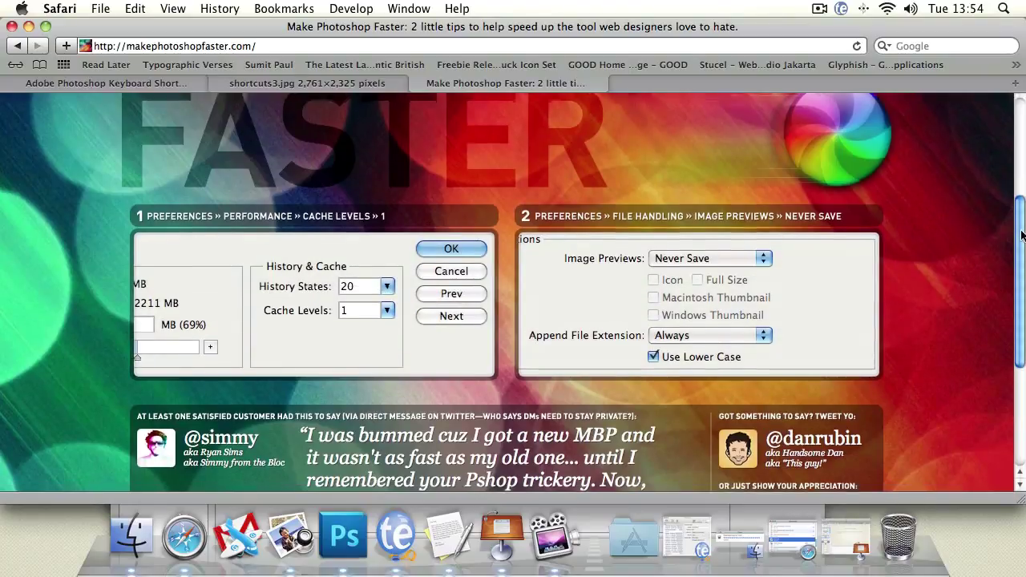
pyautogui.scroll(3, 1002, 256)
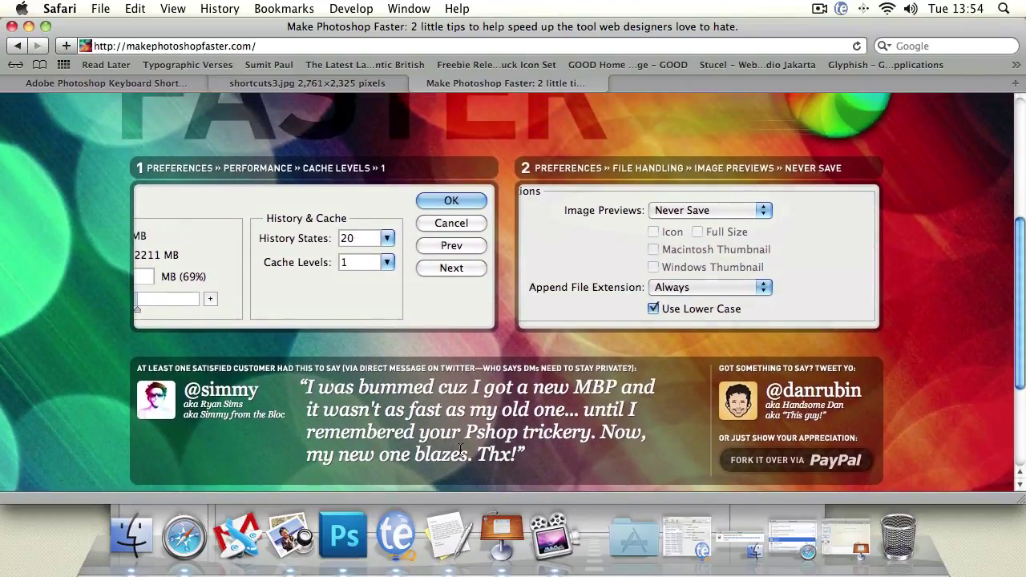
# Return to Photoshop, set History States to 10 and Cache Levels to 1, and apply the Performance preferences
pyautogui.click(343, 536)
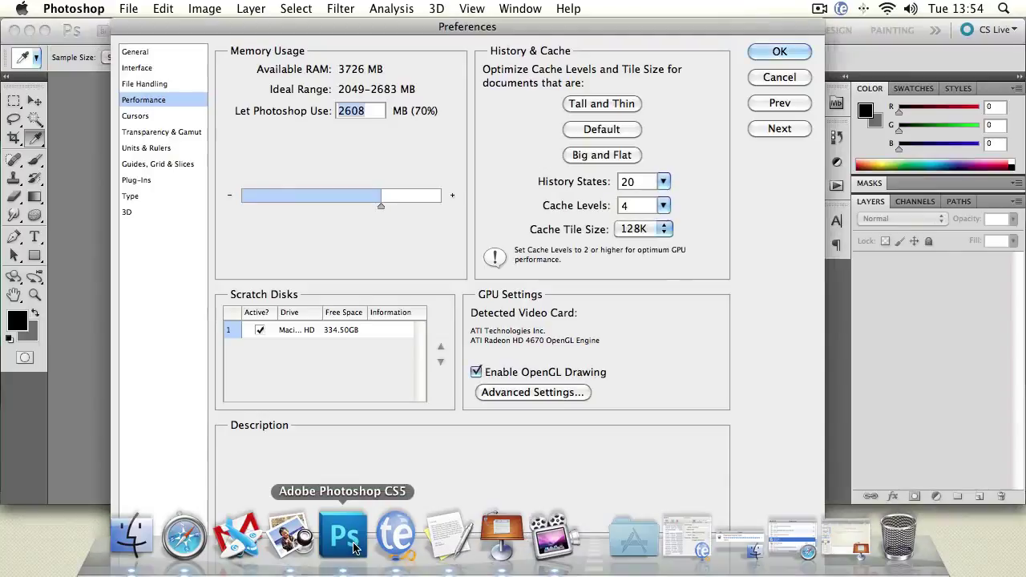
pyautogui.click(663, 182)
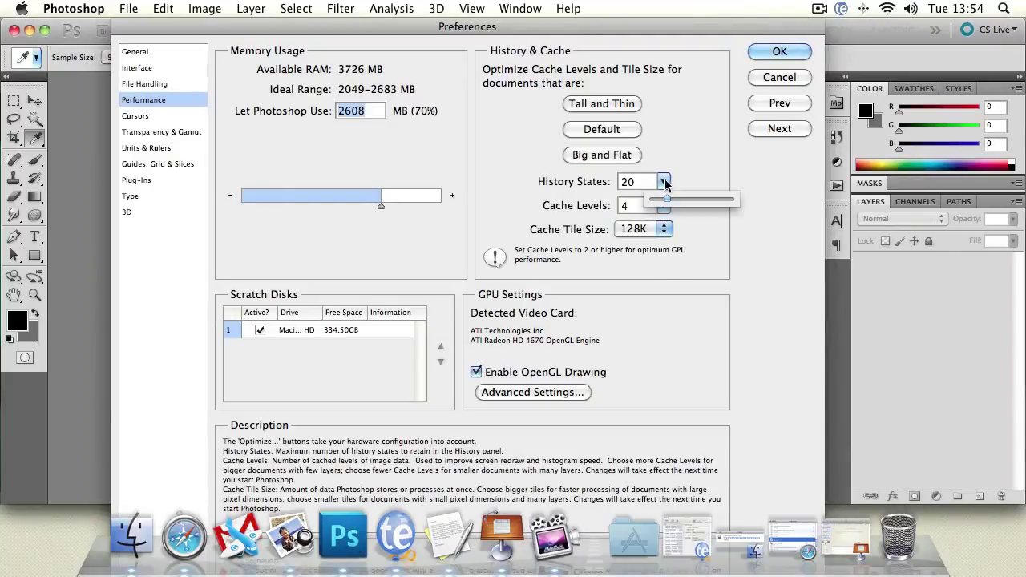
pyautogui.moveTo(666, 193); pyautogui.dragTo(633, 226)
pyautogui.click(663, 206)
pyautogui.moveTo(704, 218)
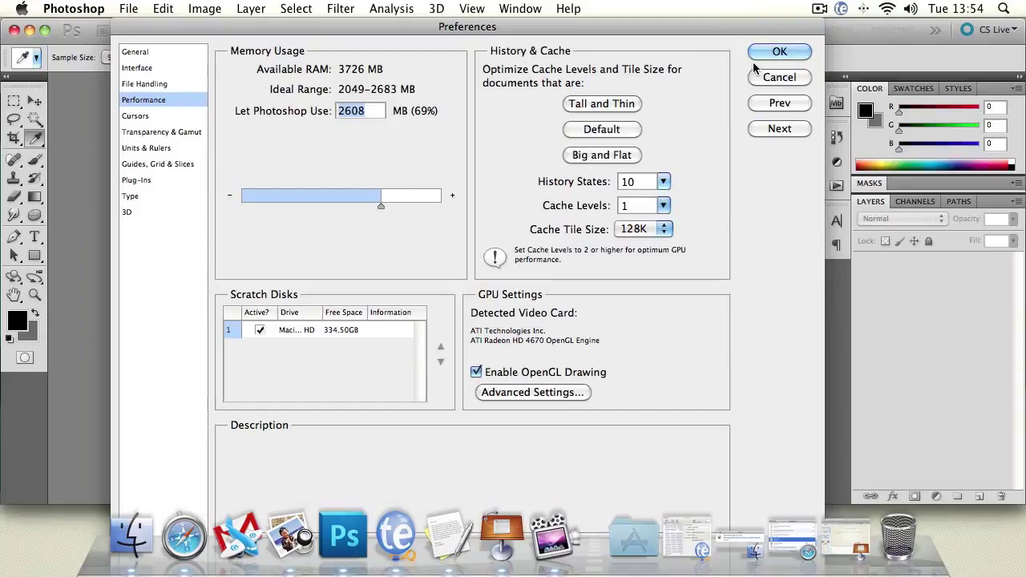
pyautogui.click(775, 52)
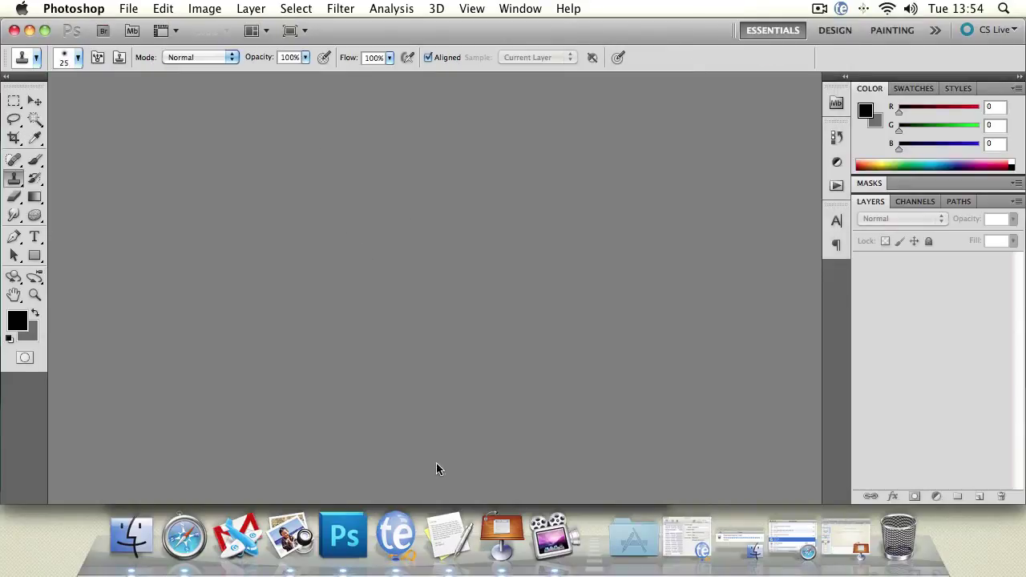
# Reopen the Performance preferences, lower the memory Photoshop may use to 1856 MB (49%), and apply the change
pyautogui.click(102, 7)
pyautogui.moveTo(173, 58)
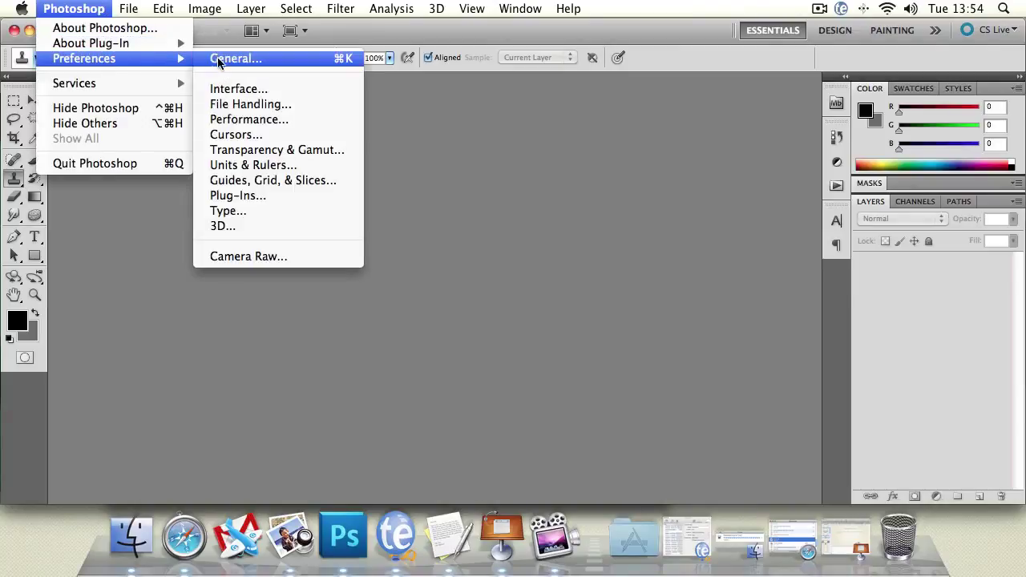
pyautogui.click(274, 120)
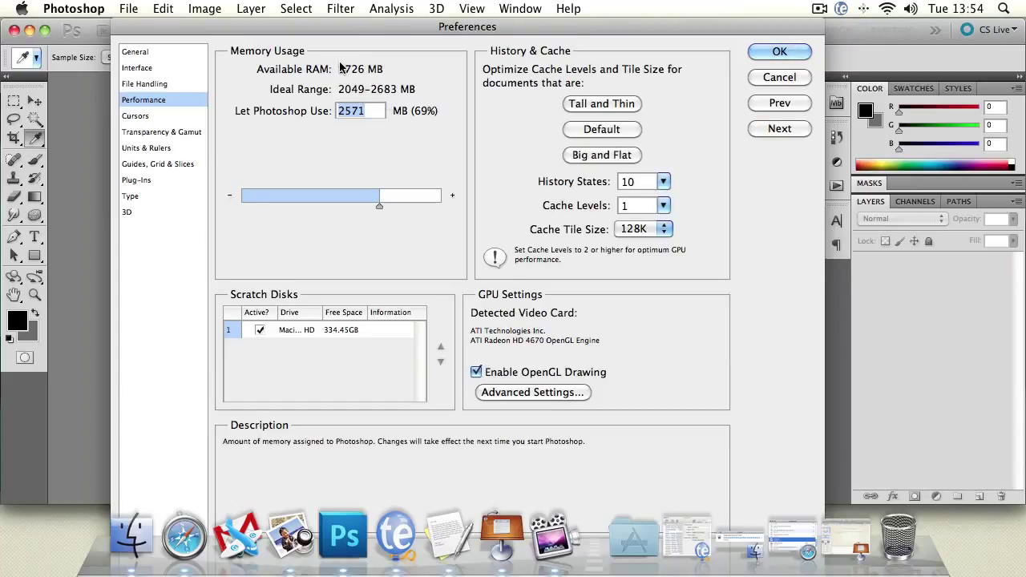
pyautogui.click(367, 105)
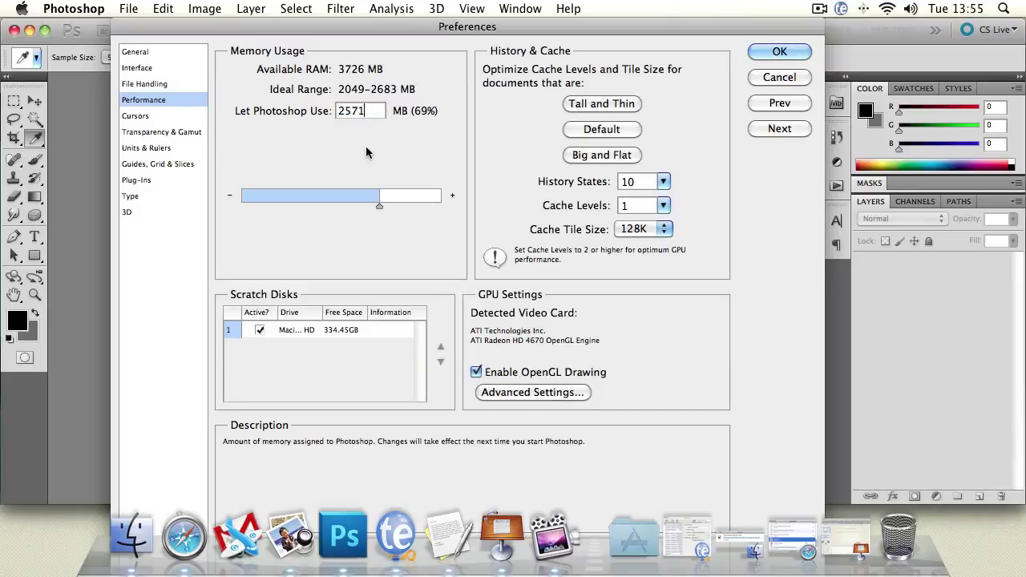
pyautogui.moveTo(378, 202); pyautogui.dragTo(342, 201)
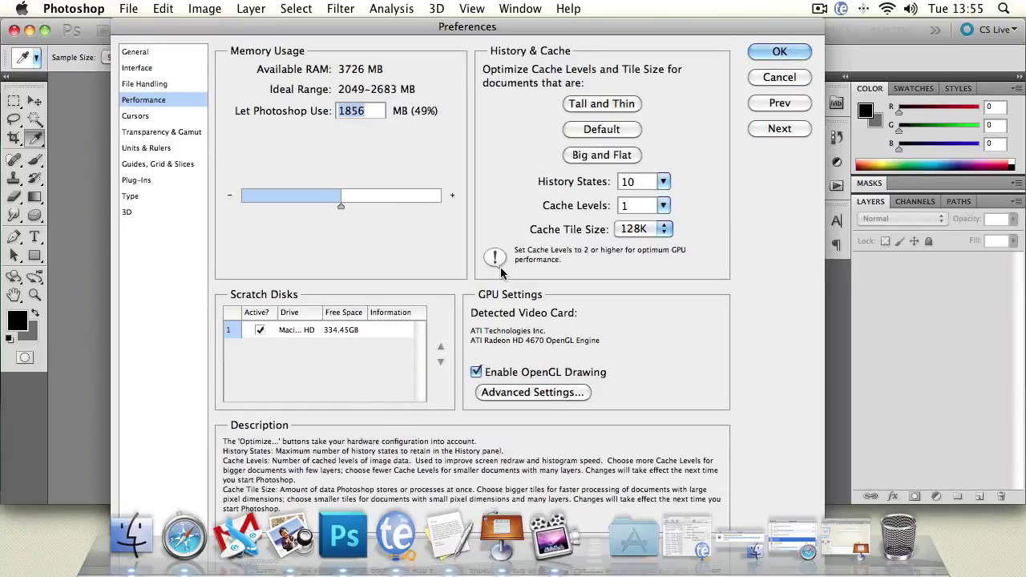
pyautogui.click(775, 53)
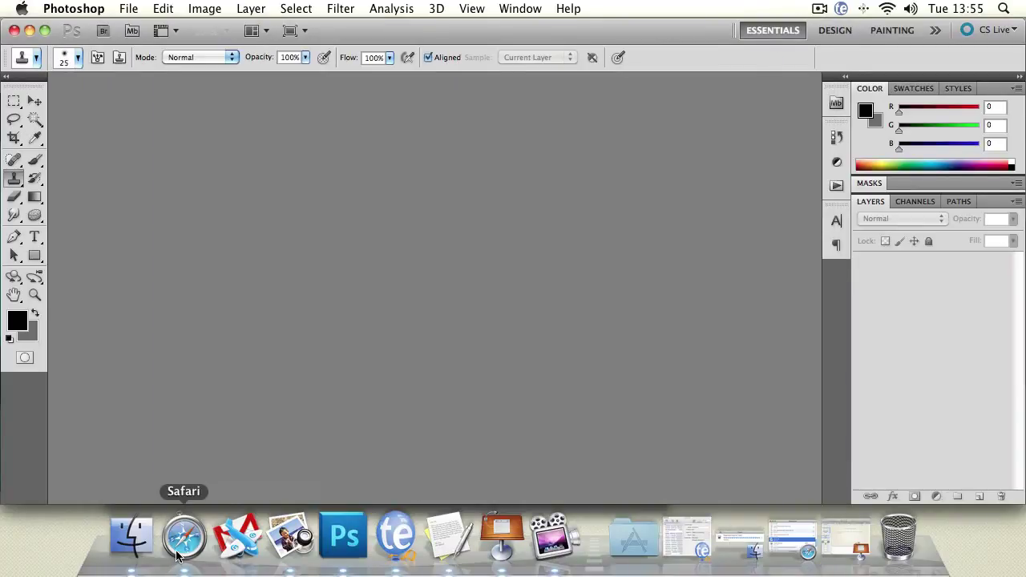
# Check the File Handling tip on the Make Photoshop Faster page in Safari, then return to Photoshop and open the File Handling preferences
pyautogui.click(178, 554)
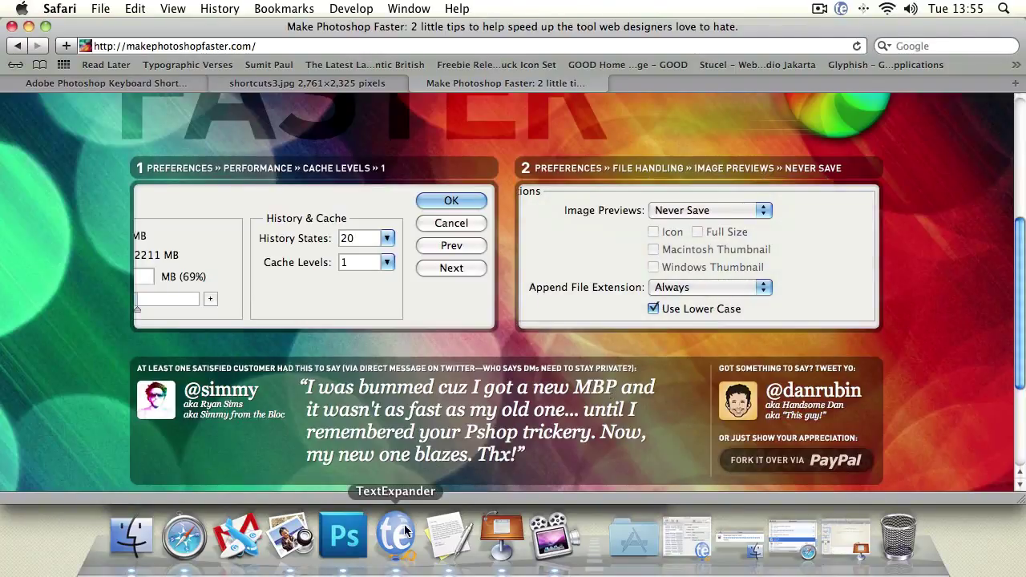
pyautogui.click(343, 536)
pyautogui.click(66, 4)
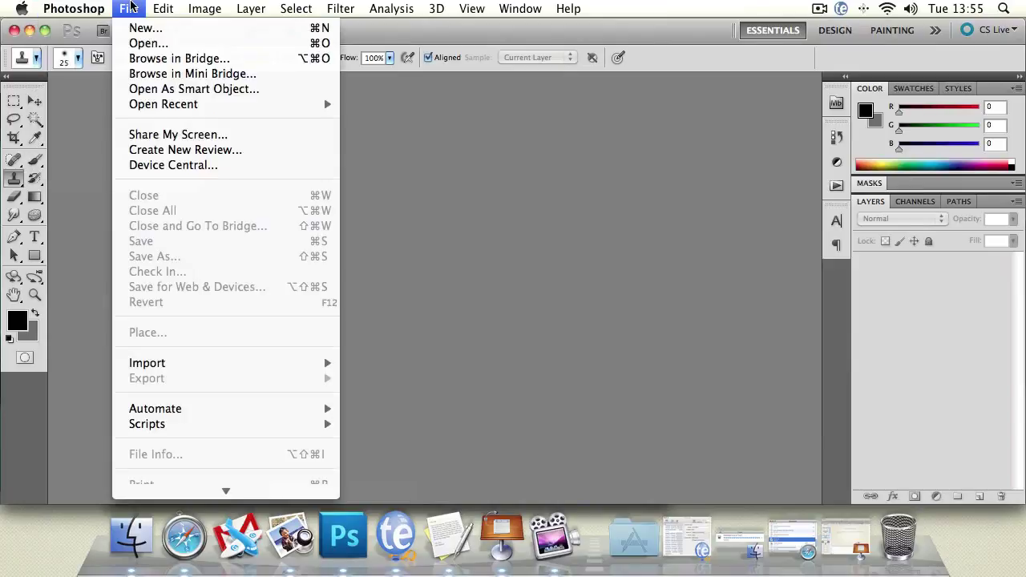
pyautogui.moveTo(104, 62)
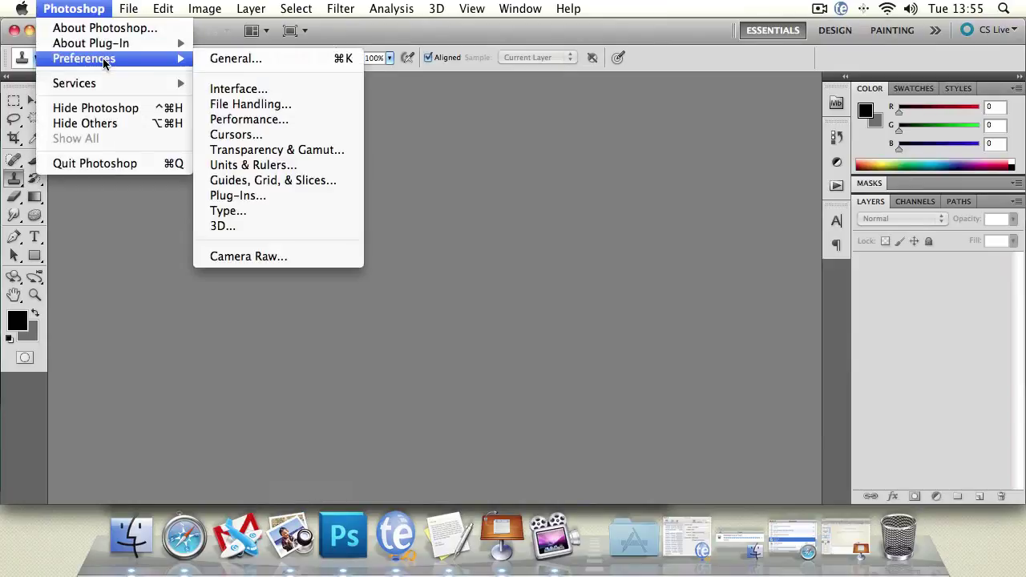
pyautogui.click(240, 105)
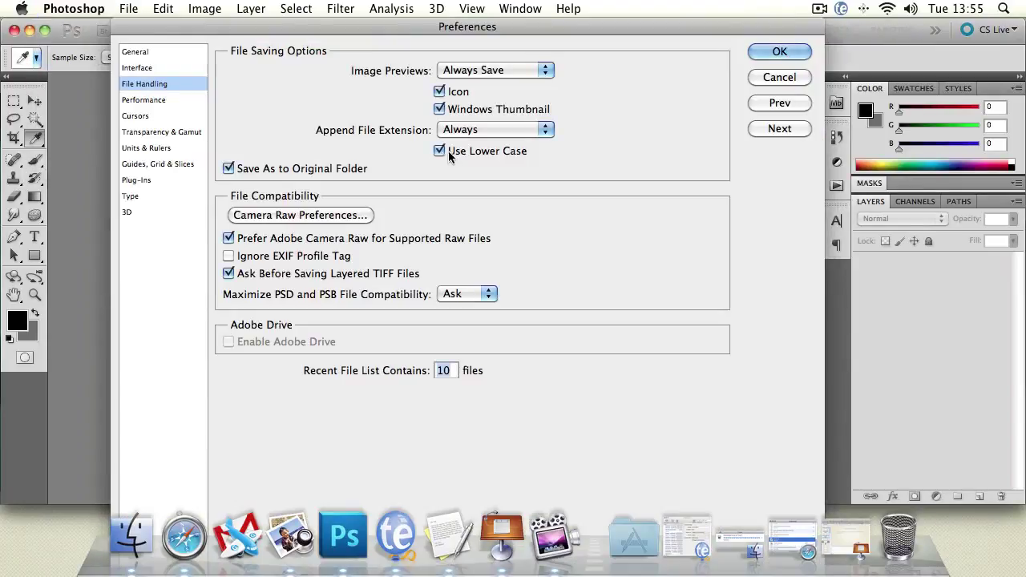
# Set Image Previews to Never Save, leave Append File Extension at Always, and apply the File Handling preferences
pyautogui.click(472, 72)
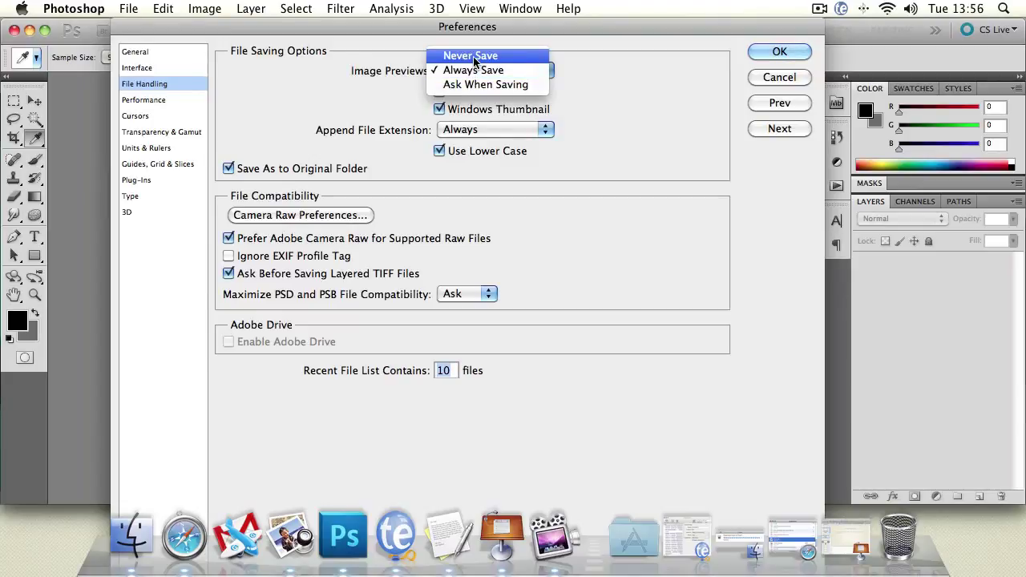
pyautogui.click(473, 55)
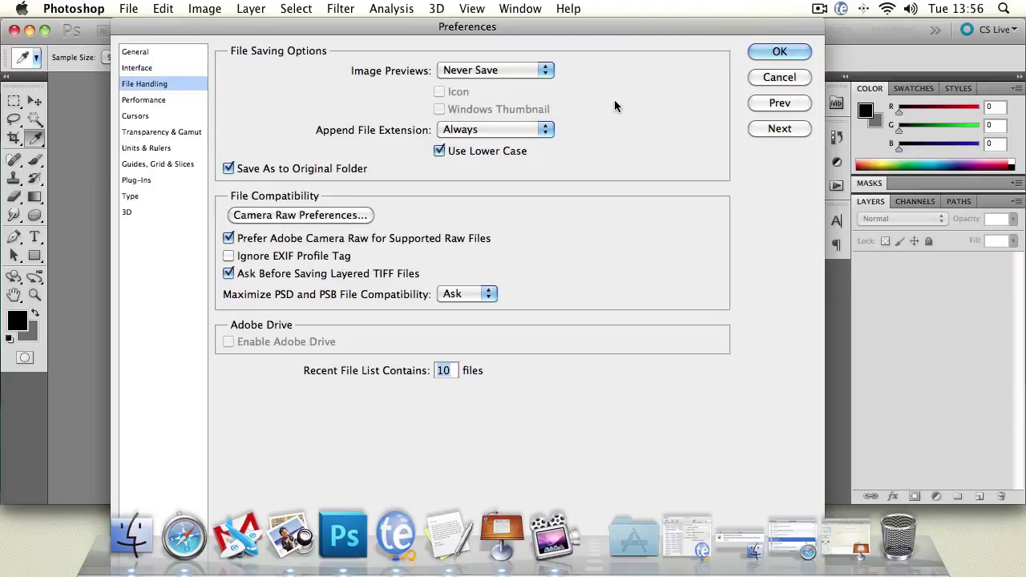
pyautogui.click(493, 127)
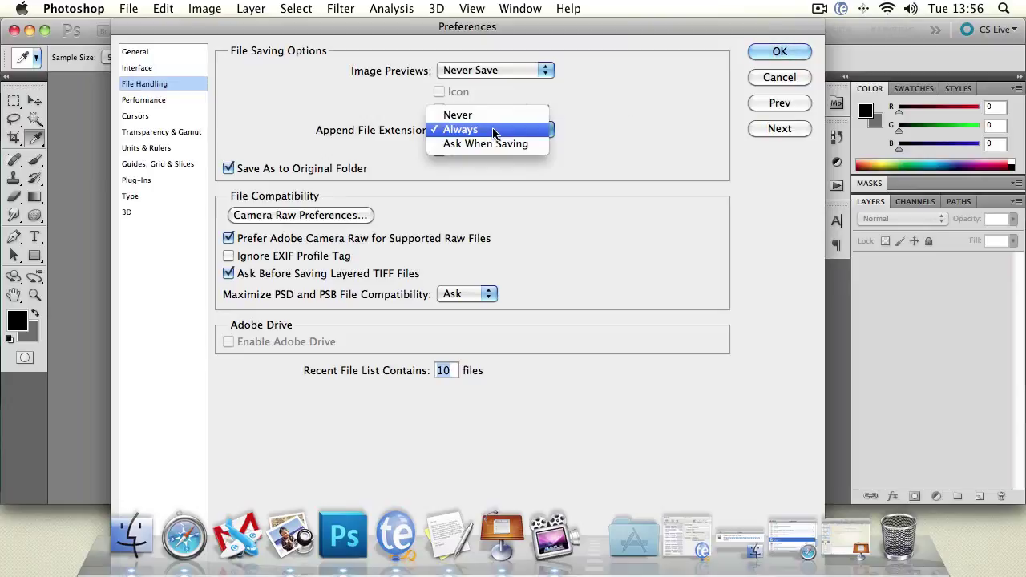
pyautogui.click(701, 132)
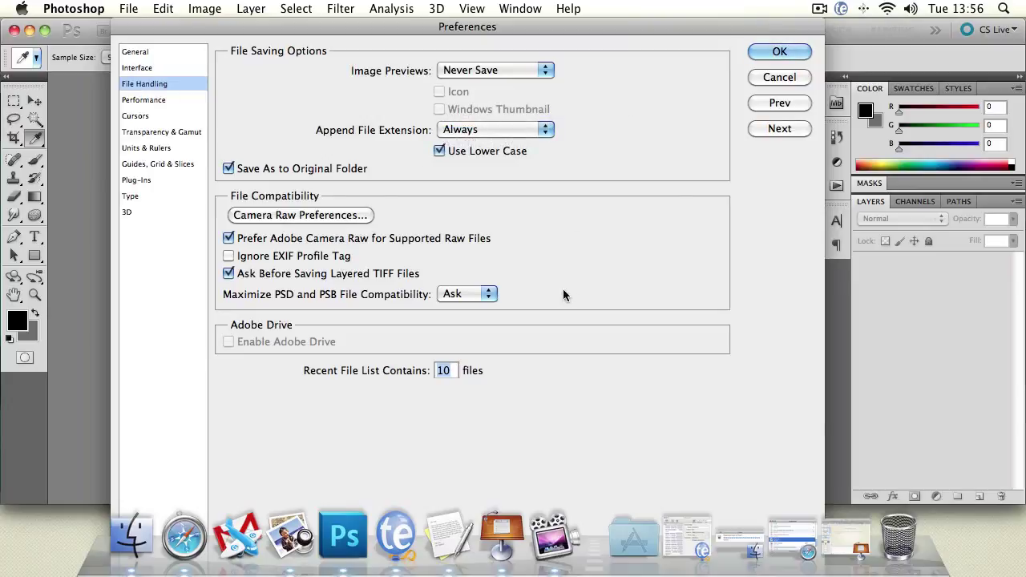
pyautogui.click(790, 51)
# Quit Photoshop with the new preferences applied
pyautogui.click(74, 9)
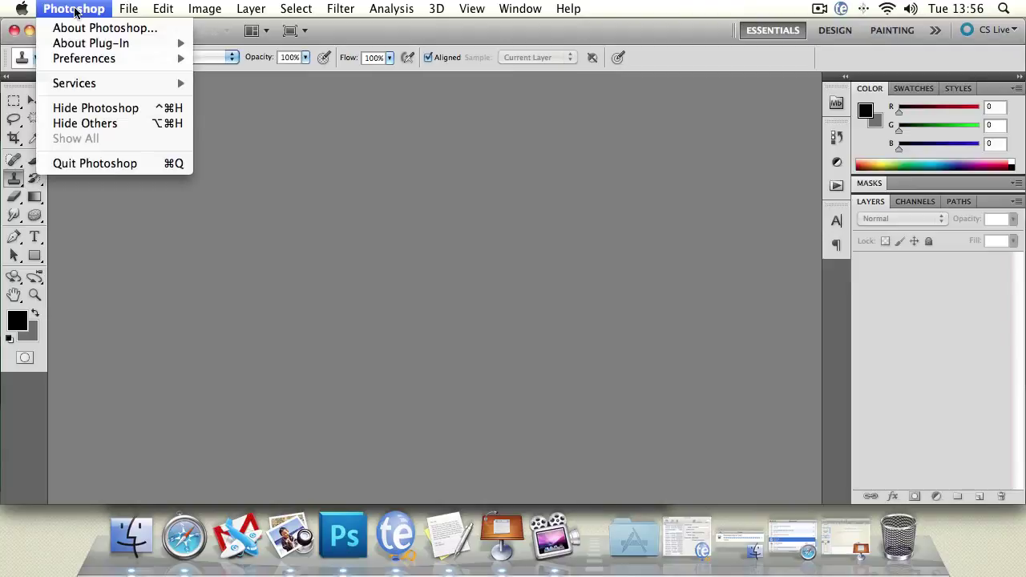
pyautogui.click(89, 163)
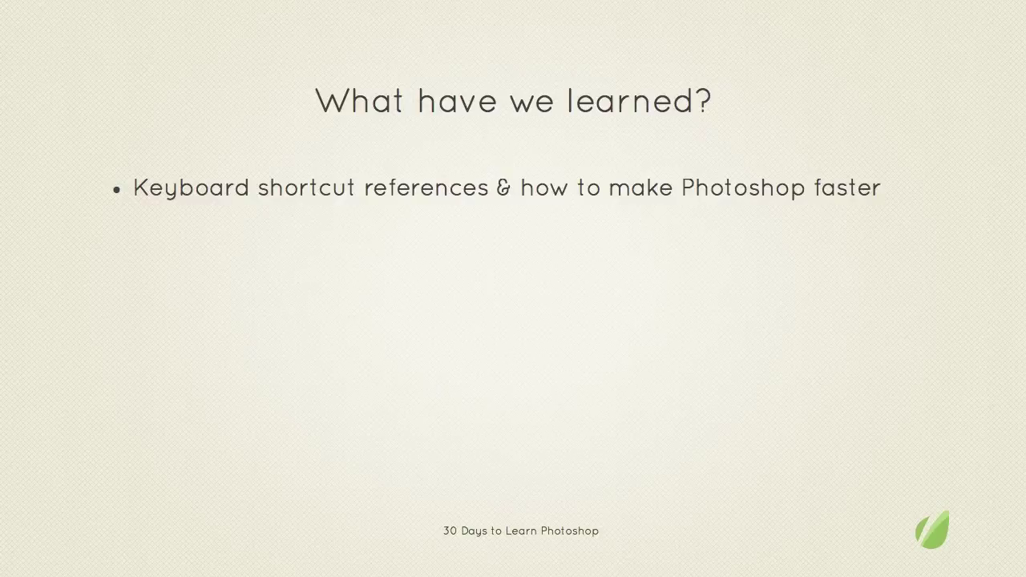
pyautogui.press('Right')
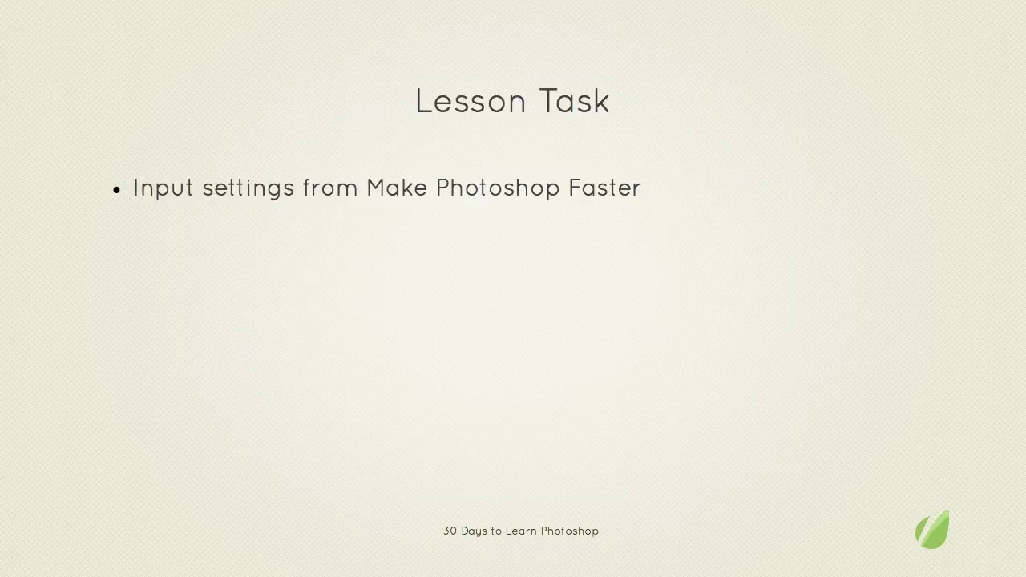